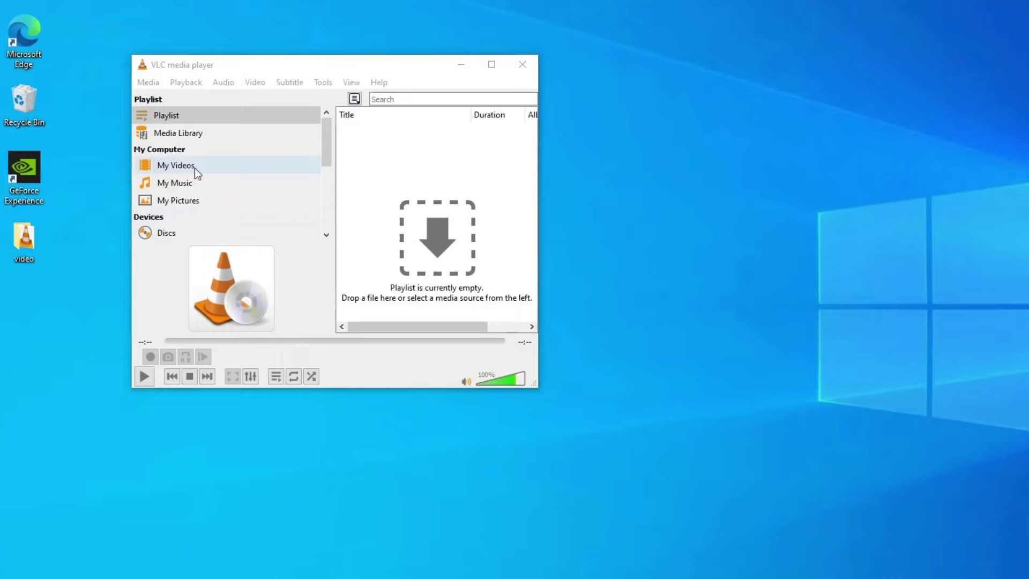
Add A.mov as the source file in VLC's Convert / Save dialog
{"action": "left_click", "coordinate": [153, 80]}
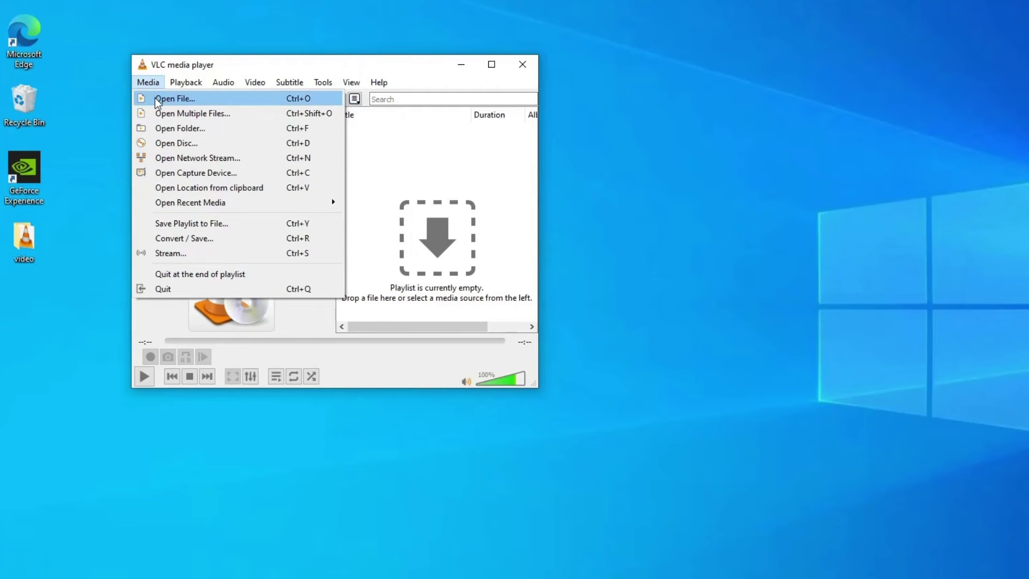
{"action": "left_click", "coordinate": [196, 237]}
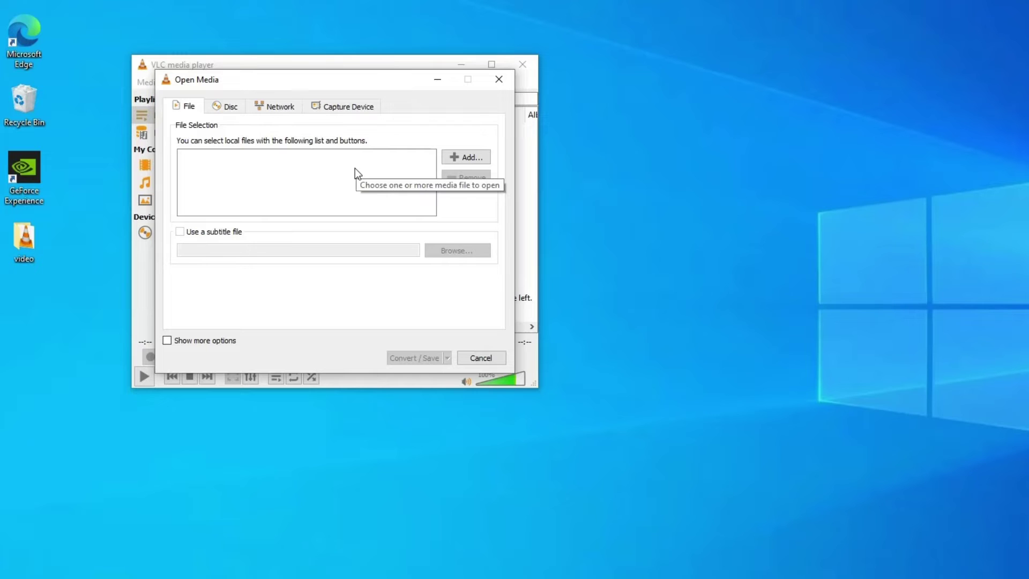
{"action": "left_click", "coordinate": [470, 158]}
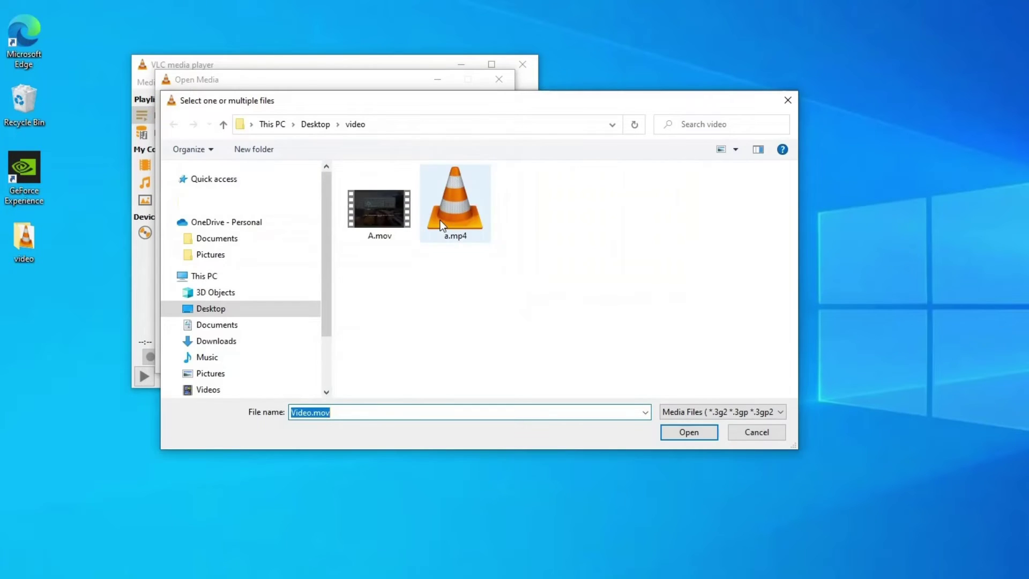
{"action": "left_click", "coordinate": [396, 219]}
{"action": "left_click", "coordinate": [457, 222]}
{"action": "left_click", "coordinate": [397, 219]}
{"action": "double_click", "coordinate": [397, 218]}
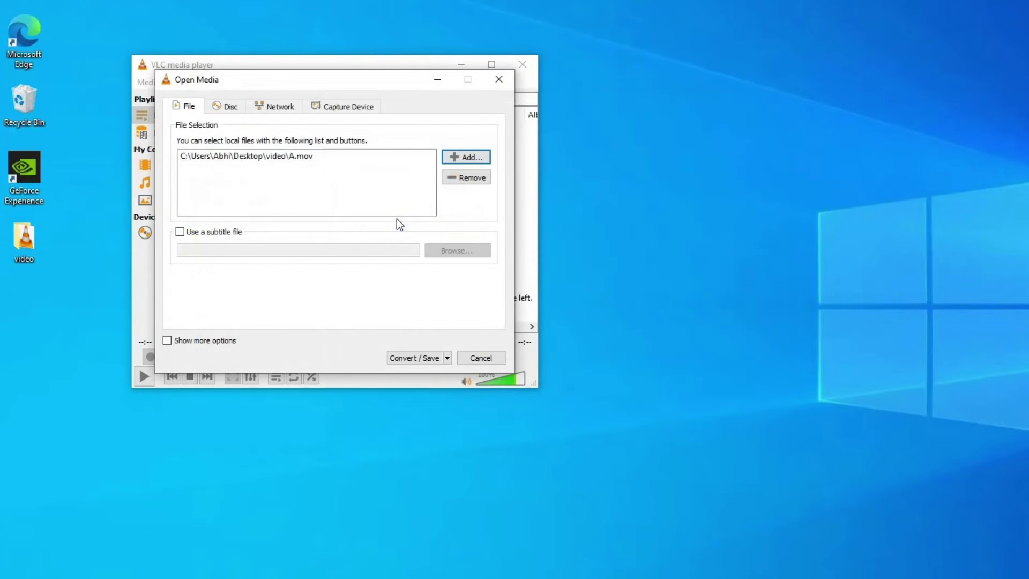
Convert A.mov with the H.264 + MP3 (MP4) profile to new.mov
{"action": "left_click", "coordinate": [423, 359]}
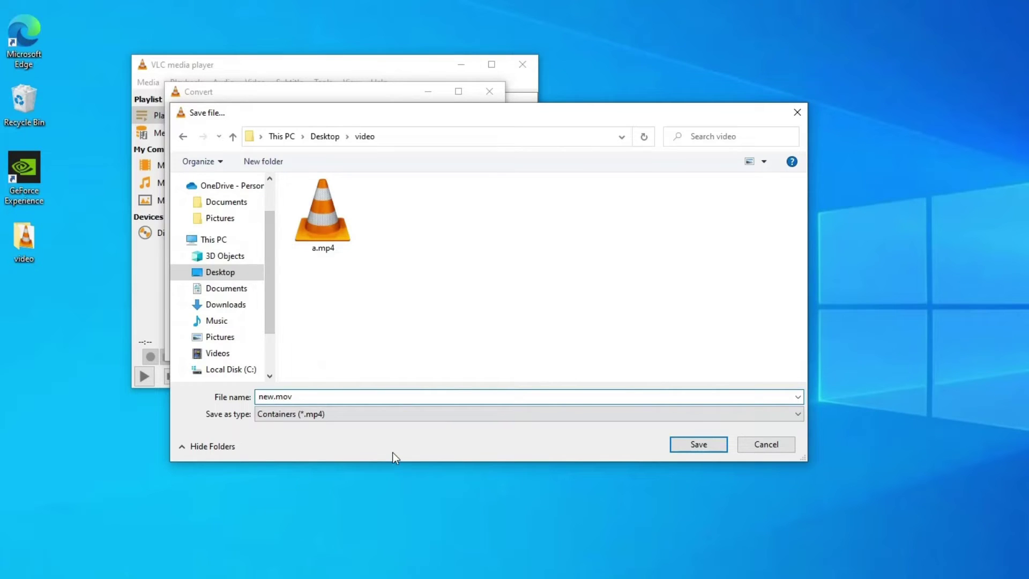
{"action": "left_click", "coordinate": [694, 444]}
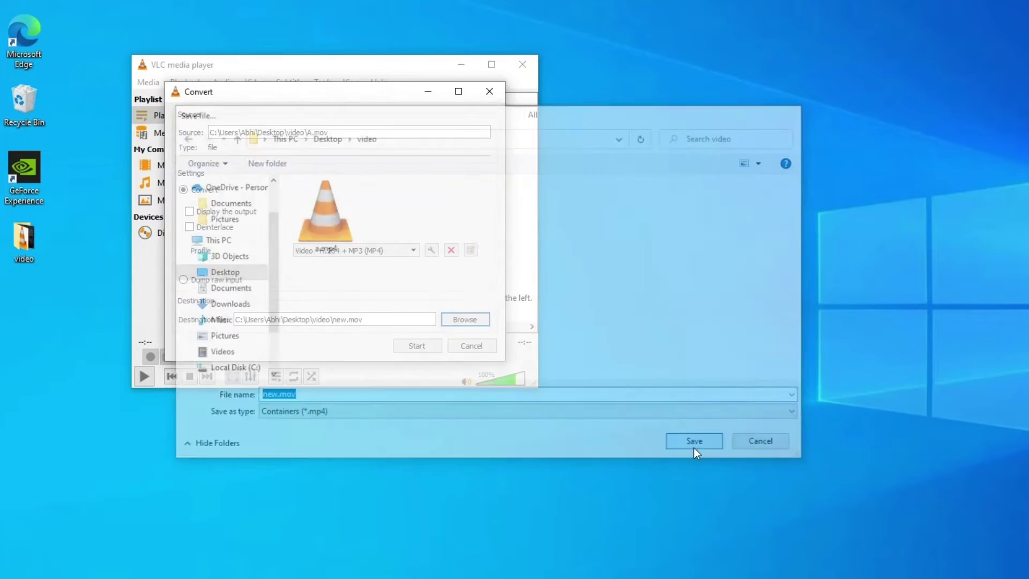
{"action": "left_click", "coordinate": [416, 346]}
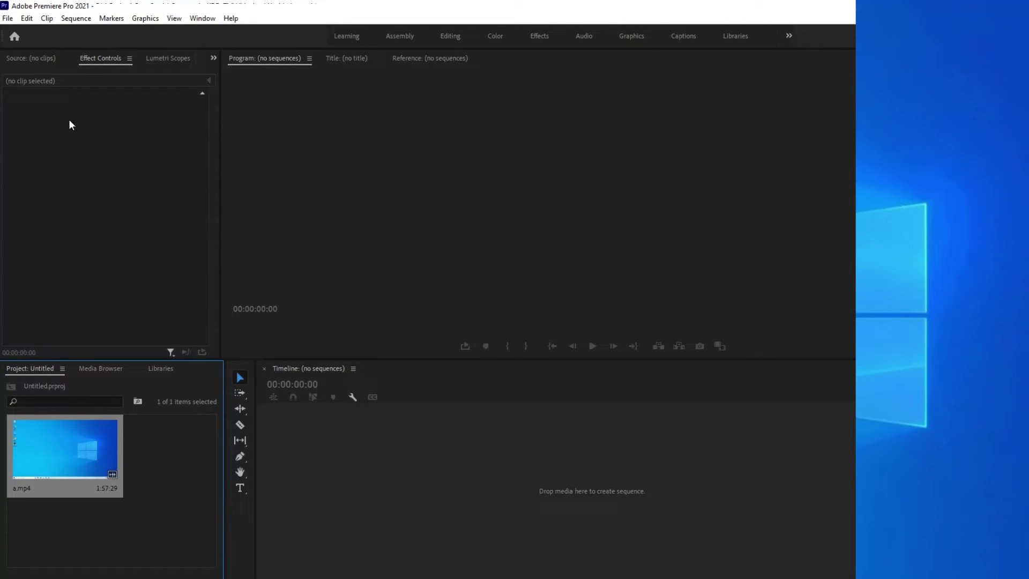
Delete the unused media cache files from Edit > Preferences > Media Cache
{"action": "left_click", "coordinate": [28, 19]}
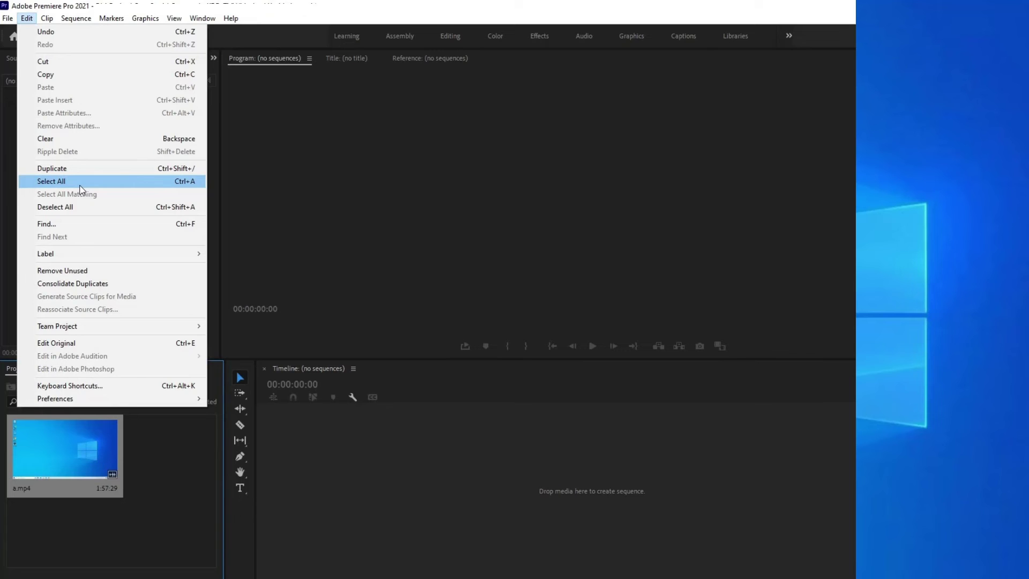
{"action": "mouse_move", "coordinate": [54, 353]}
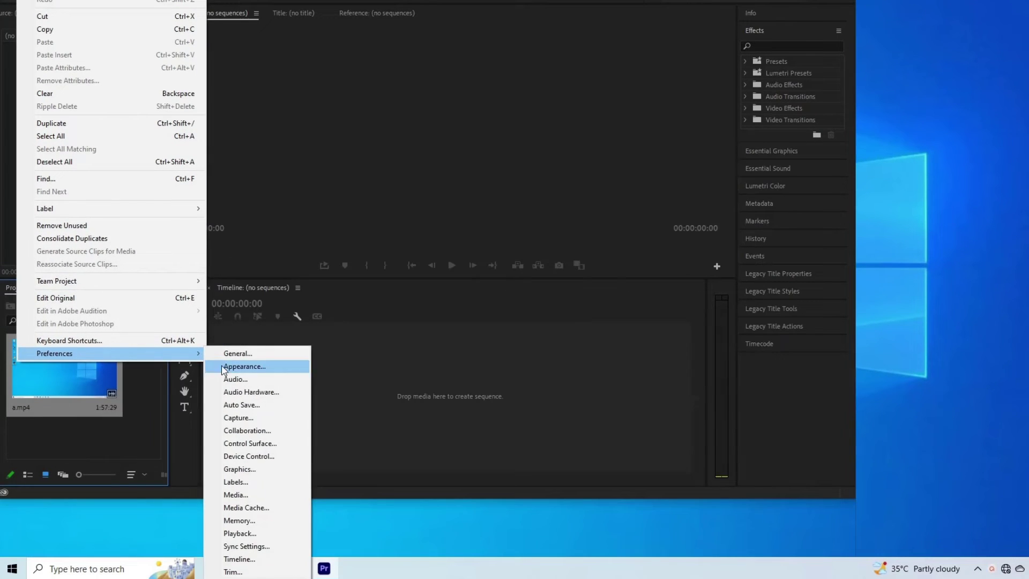
{"action": "left_click", "coordinate": [259, 508]}
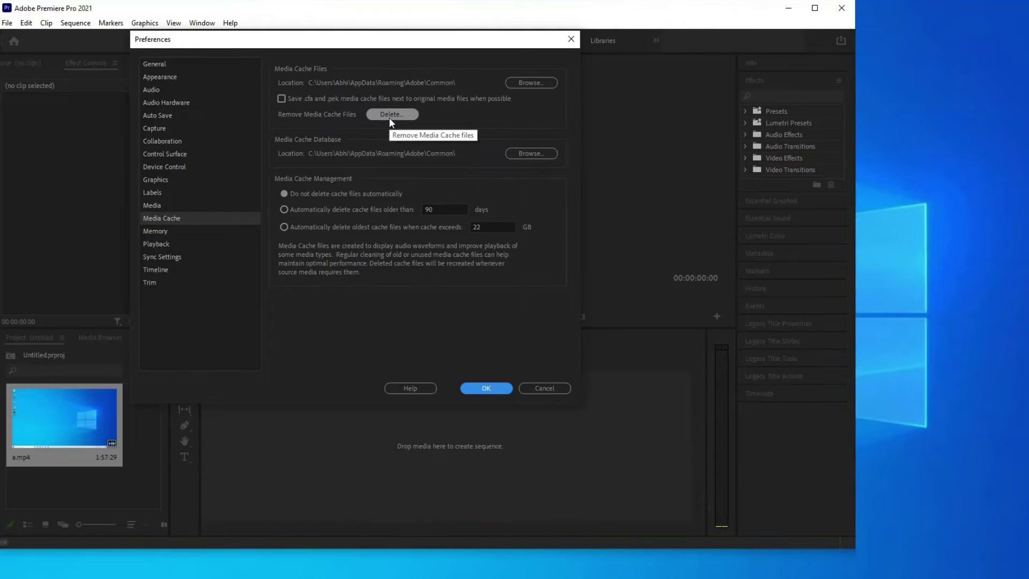
{"action": "left_click", "coordinate": [389, 117]}
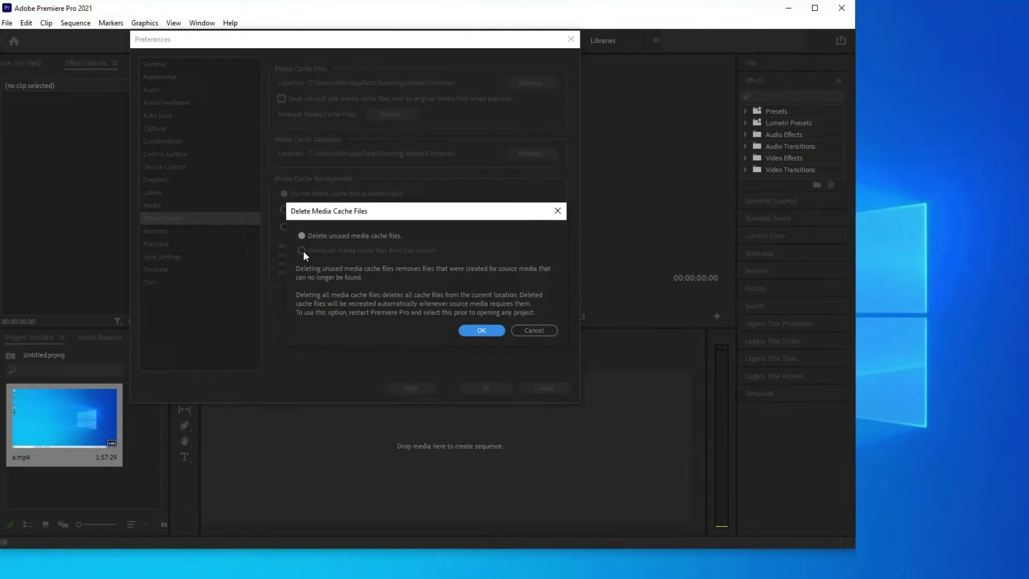
{"action": "left_click", "coordinate": [481, 330]}
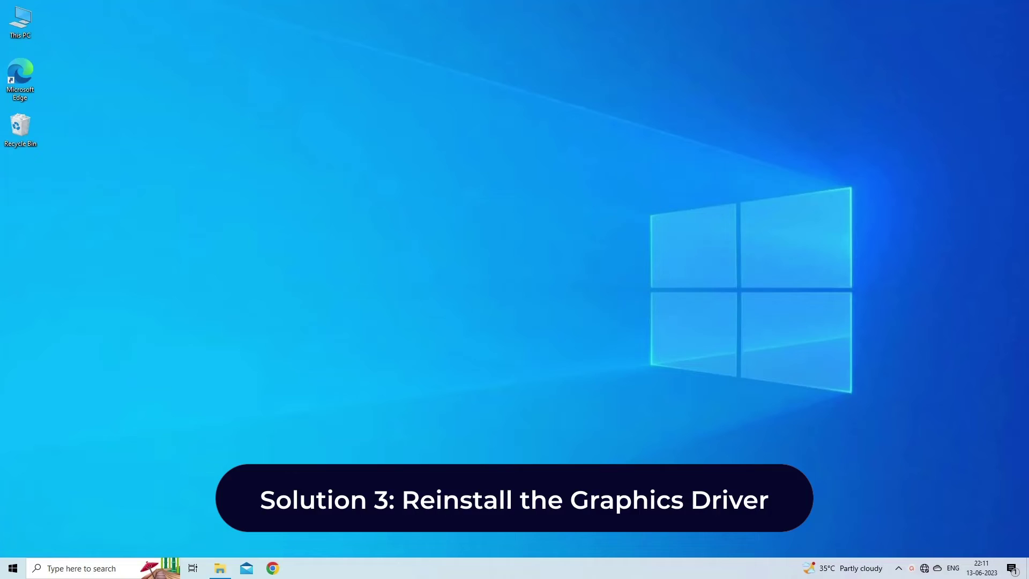
{"action": "type", "text": "manager"}
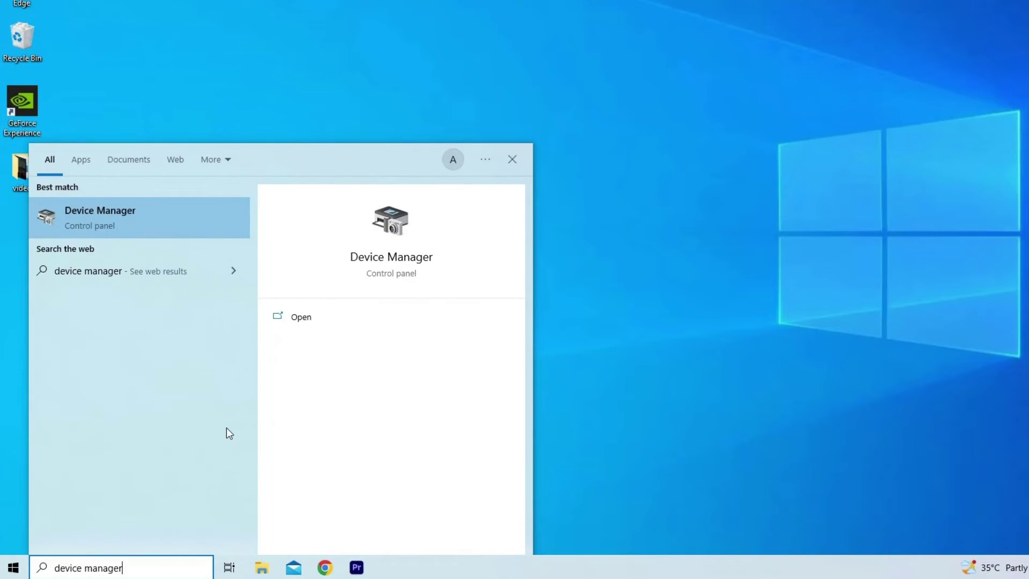
Open Device Manager and show the actions for the NVIDIA GeForce GTX 1650 adapter
{"action": "left_click", "coordinate": [112, 225]}
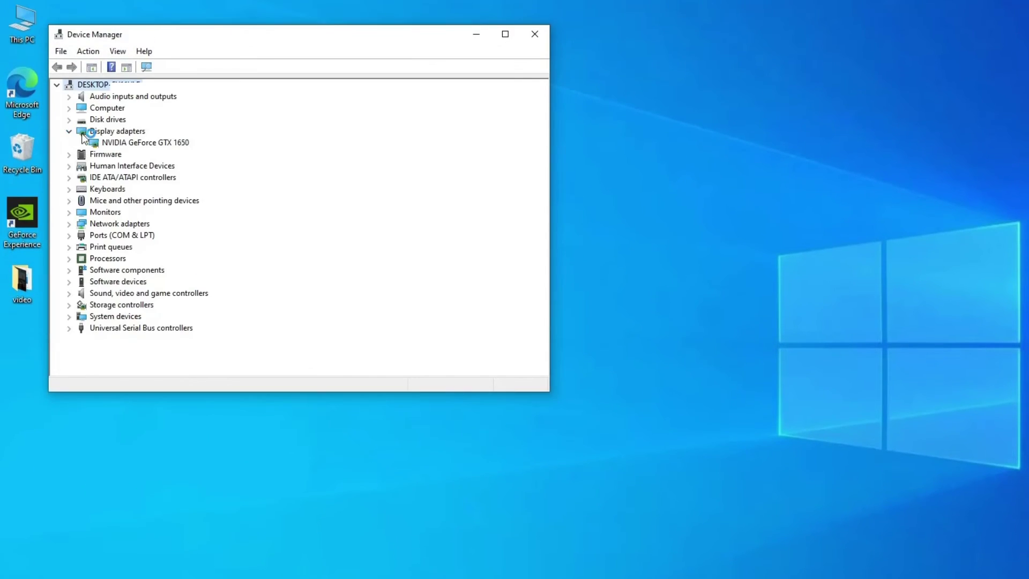
{"action": "left_click", "coordinate": [172, 148]}
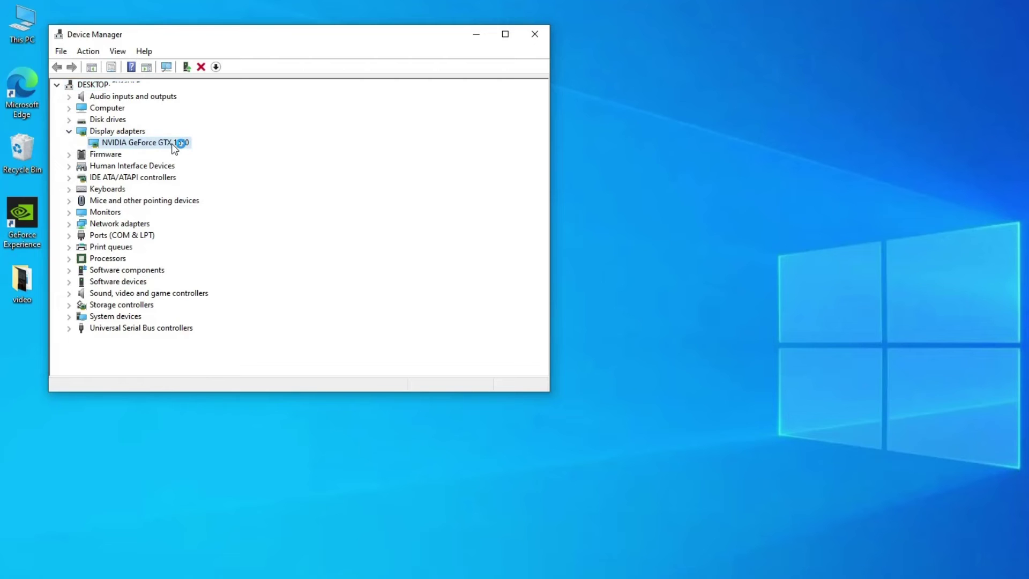
{"action": "right_click", "coordinate": [173, 147]}
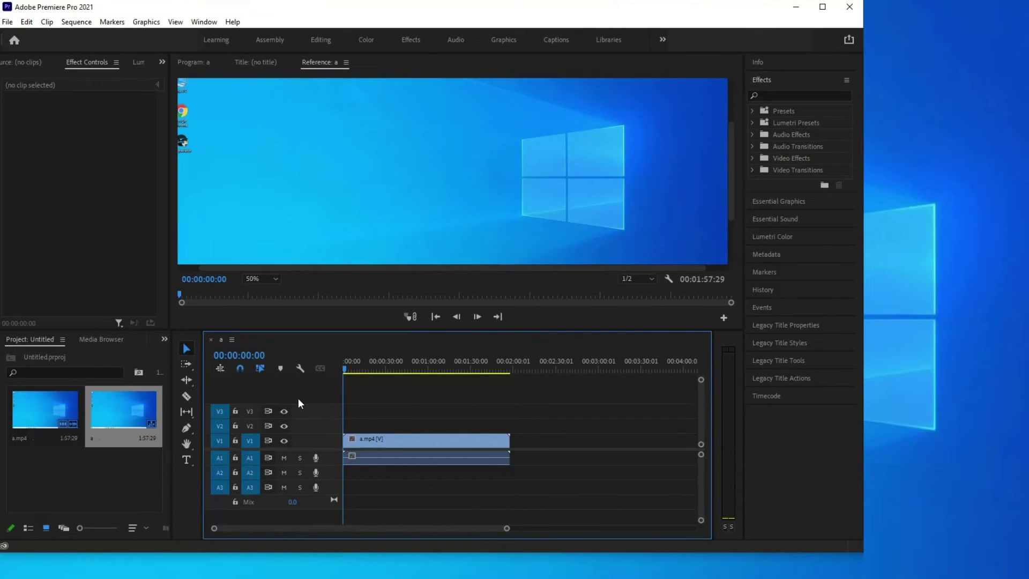
Switch off the V1 track-targeting toggle in the Timeline
{"action": "left_click", "coordinate": [252, 438]}
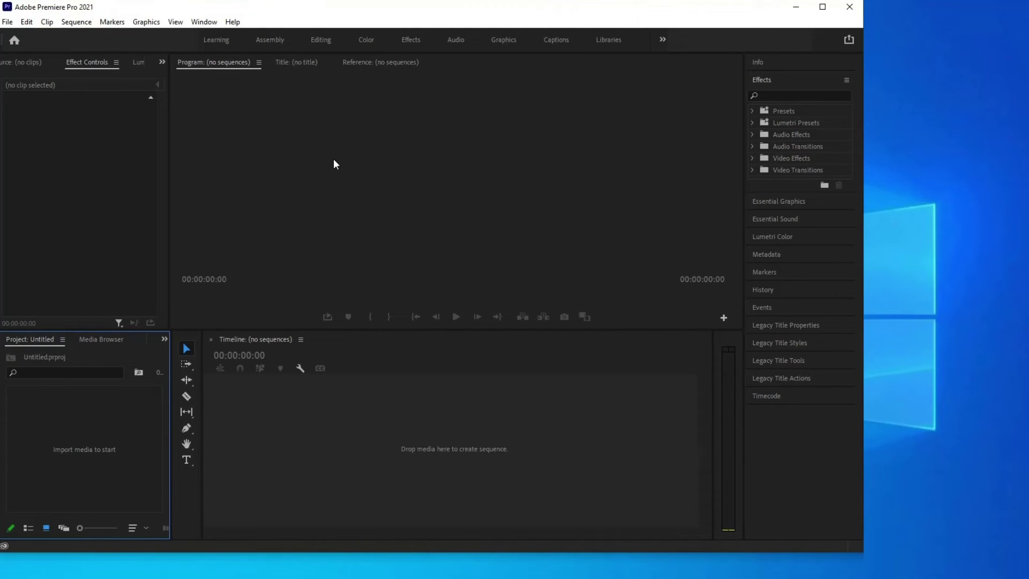
Open Premiere Pro's Help menu to reach the Updates option
{"action": "left_click", "coordinate": [232, 22]}
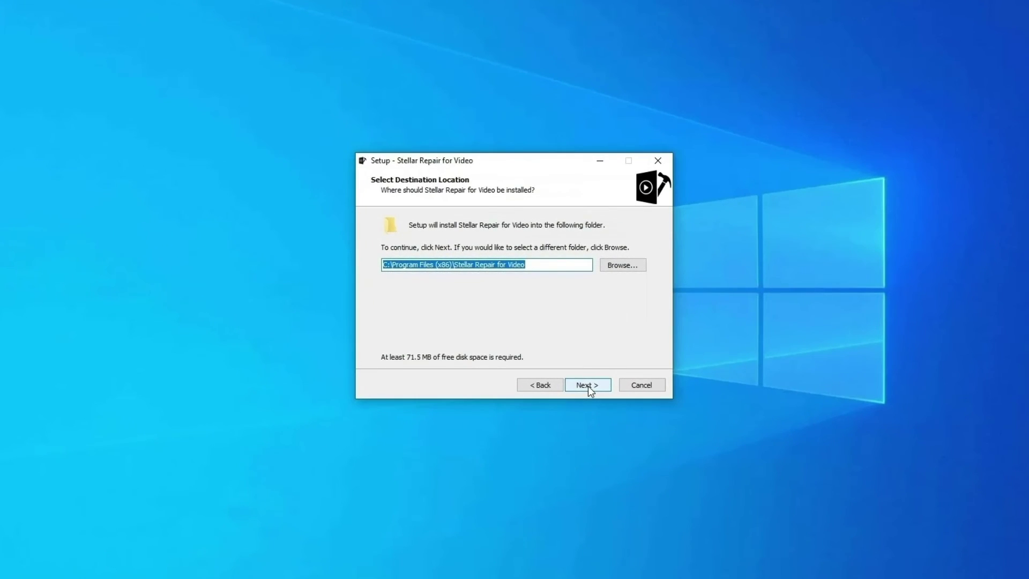
Install Stellar Repair for Video in the default Program Files folder
{"action": "left_click", "coordinate": [587, 386]}
{"action": "left_click", "coordinate": [588, 386]}
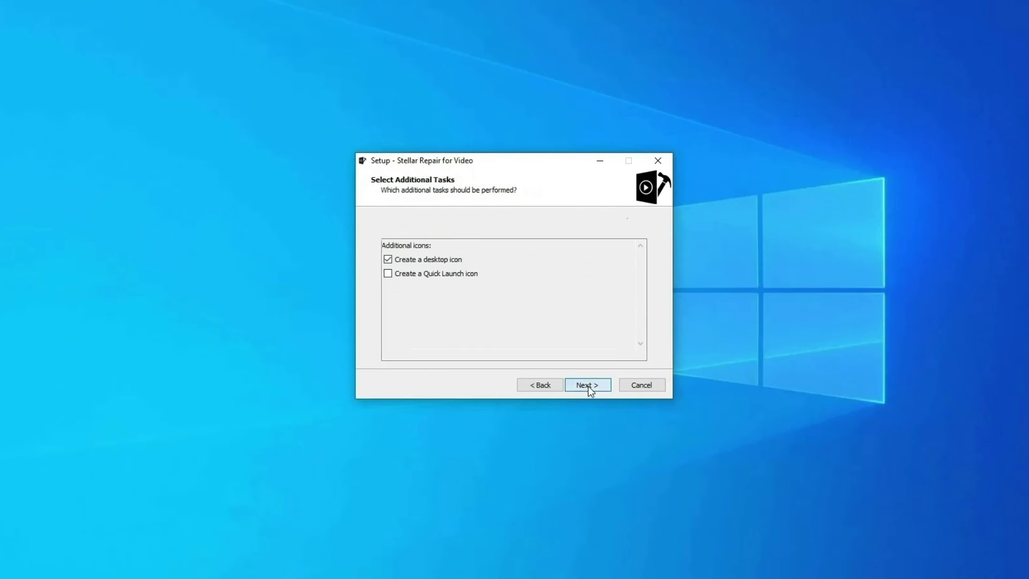
{"action": "left_click", "coordinate": [587, 386]}
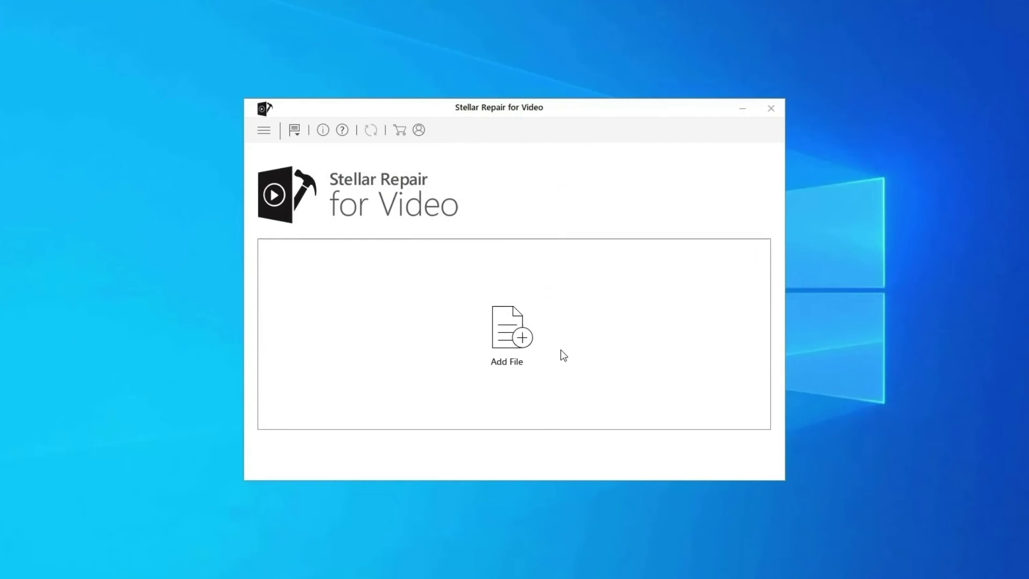
Repair WINDOW.AVI from the VIDEO folder, then preview the repaired video
{"action": "left_click", "coordinate": [519, 340]}
{"action": "double_click", "coordinate": [414, 222]}
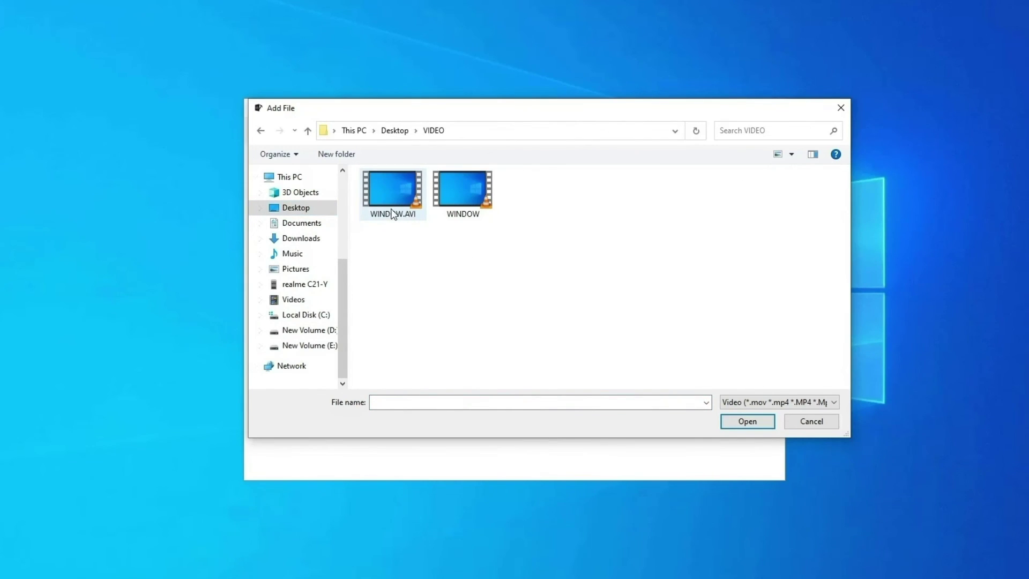
{"action": "double_click", "coordinate": [392, 214]}
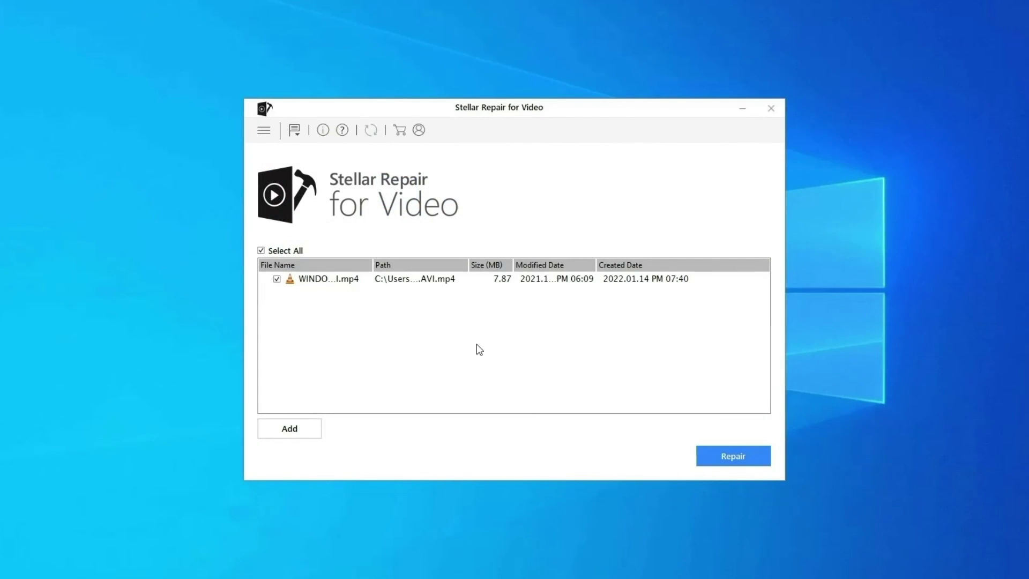
{"action": "left_click", "coordinate": [742, 456]}
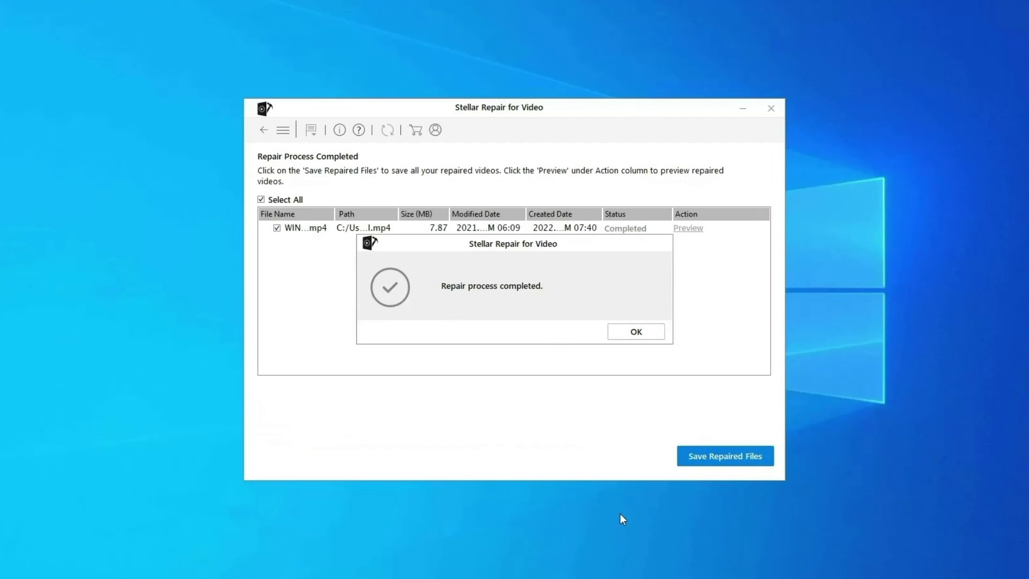
{"action": "left_click", "coordinate": [653, 335]}
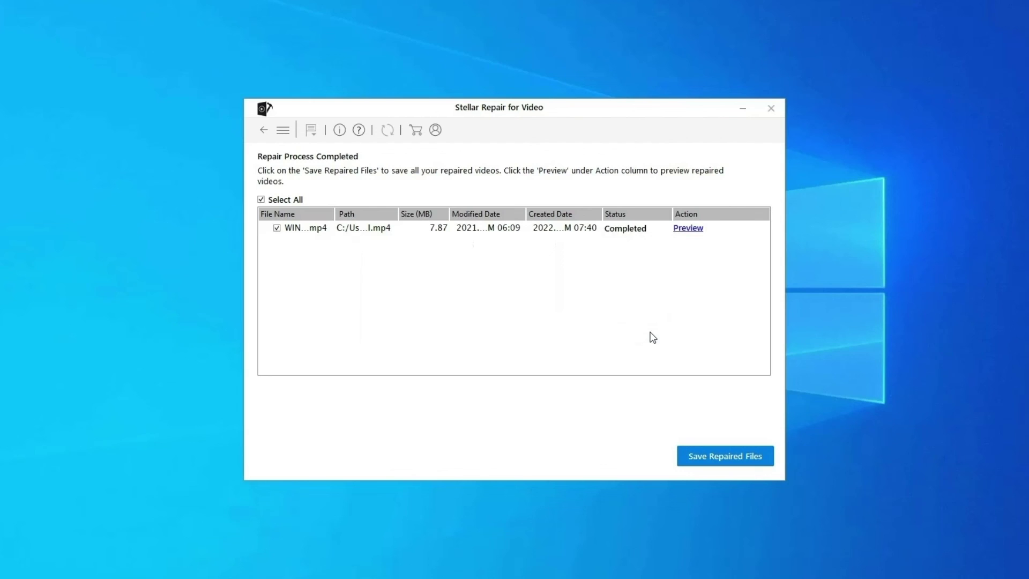
{"action": "left_click", "coordinate": [688, 228]}
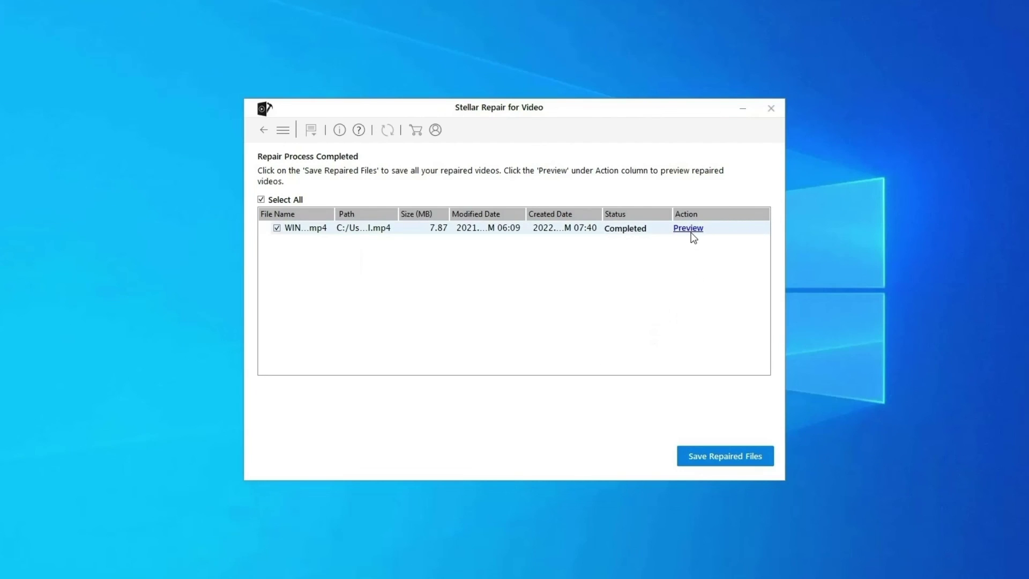